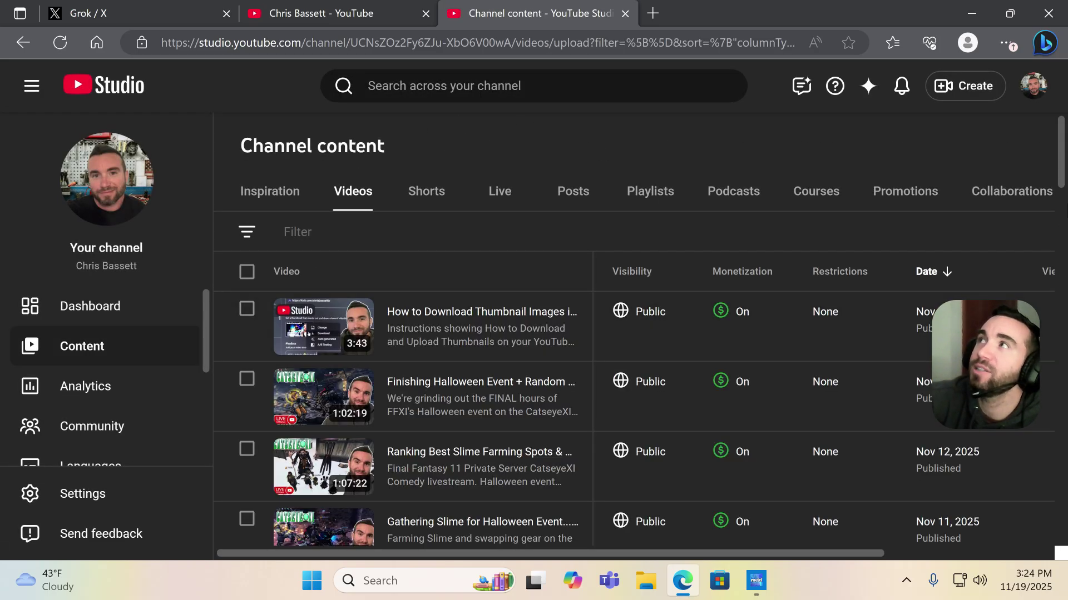
Try to download the unlisted video "Dead Island 2 Playthrough: Comedy Livestream #7" from an older page of the channel's video list.
left_click_drag(1061, 172, 1062, 504)
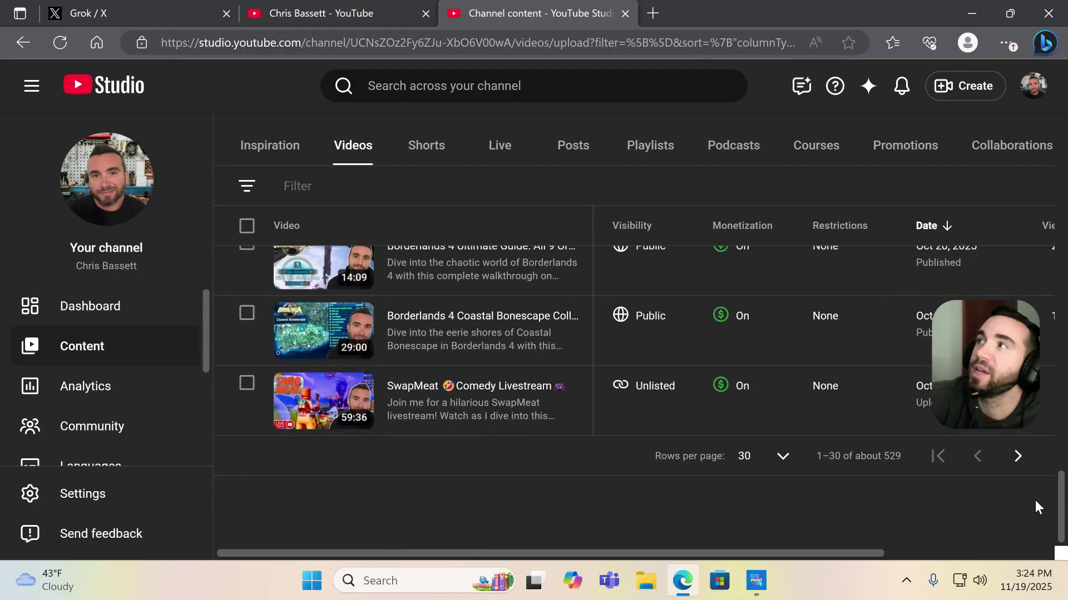
left_click(1018, 456)
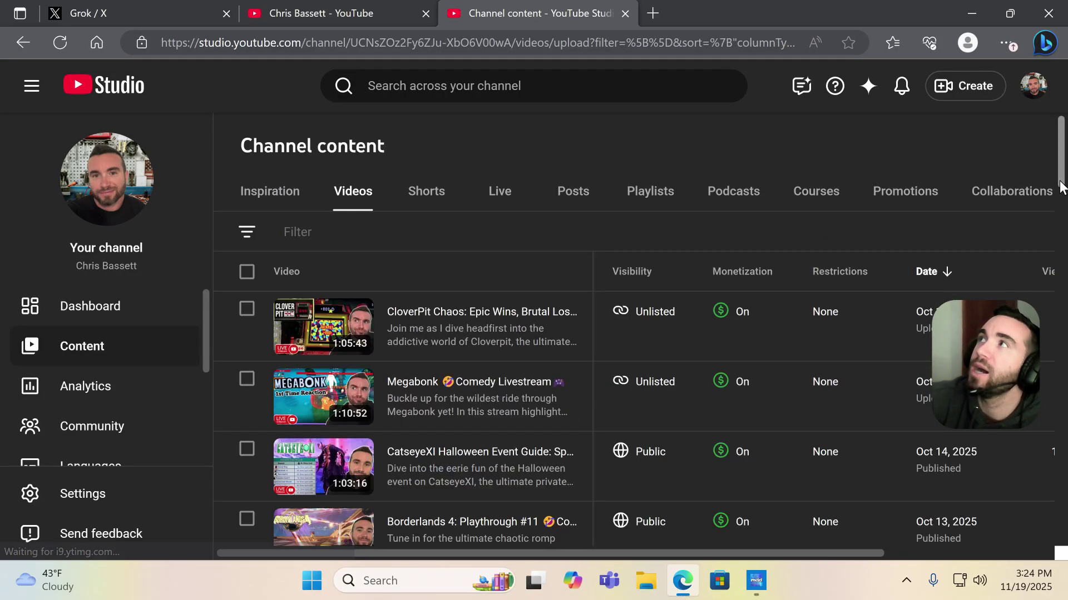
left_click_drag(1062, 178, 1062, 504)
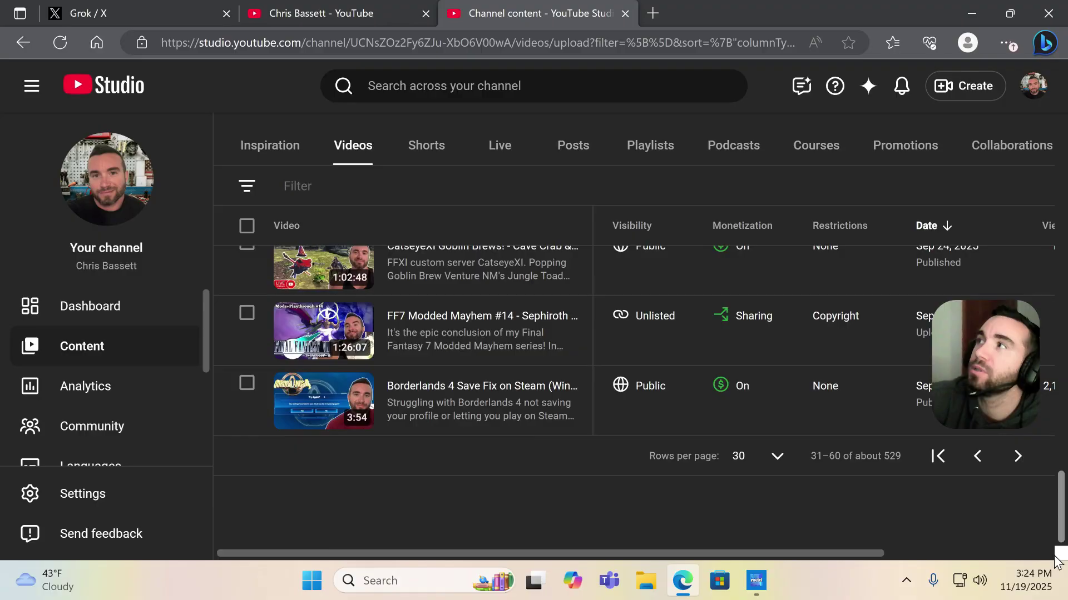
left_click(1017, 457)
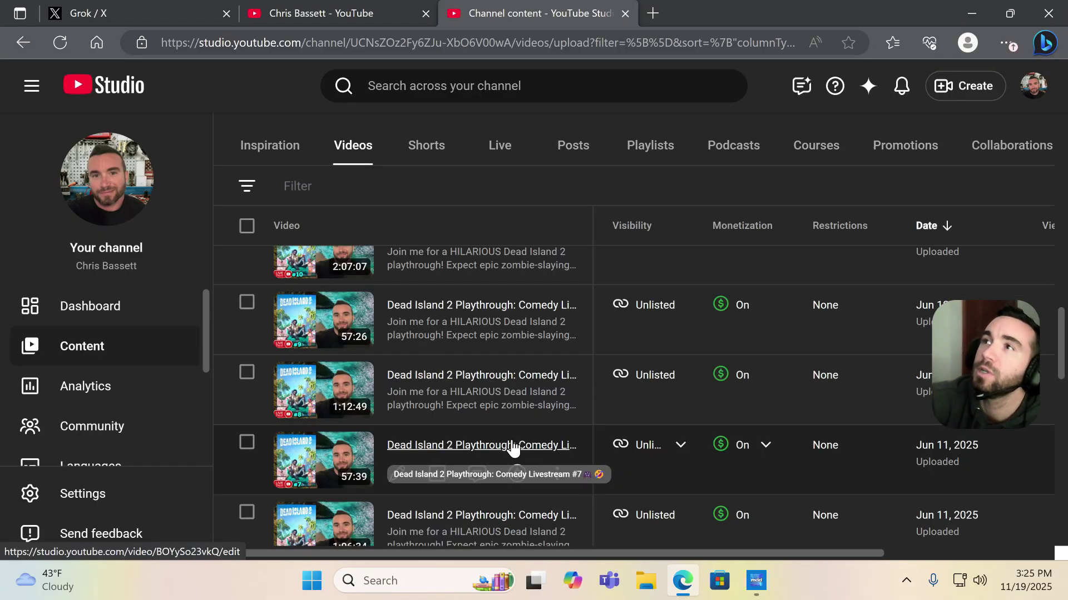
left_click(556, 474)
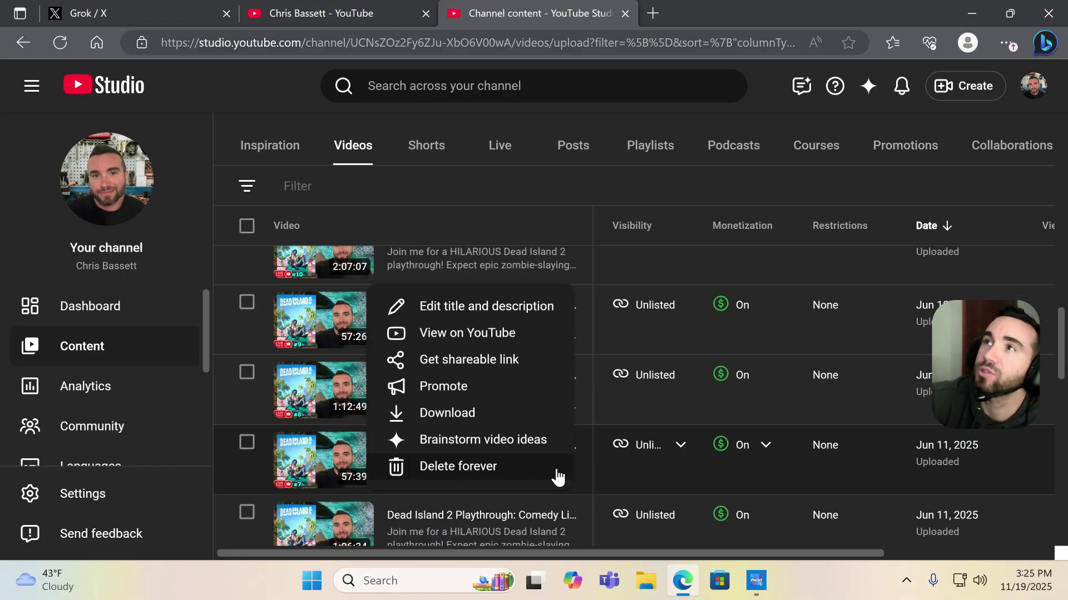
left_click(469, 418)
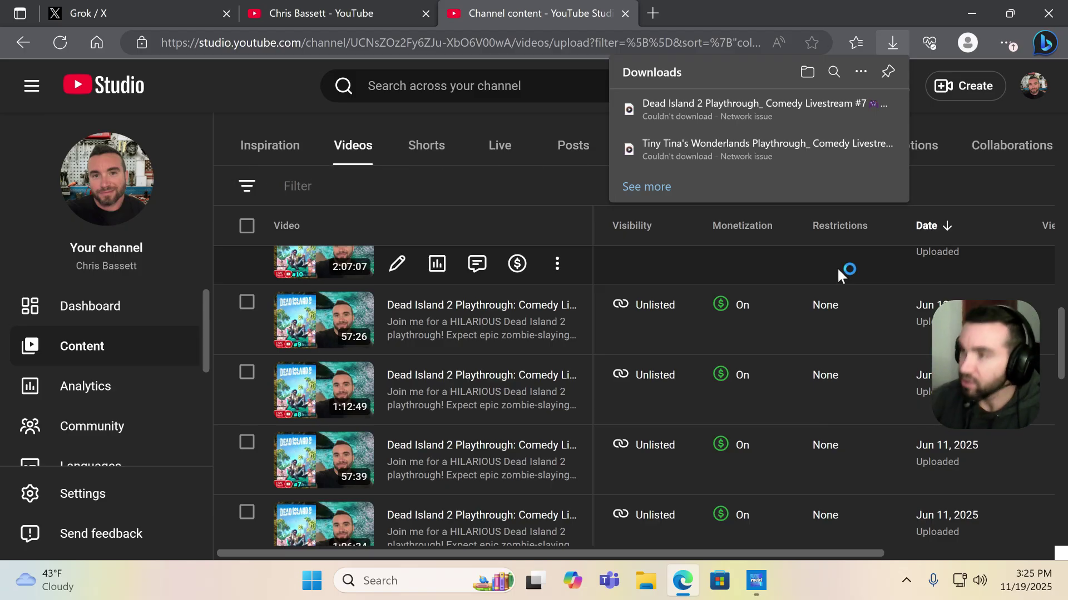
Clear the last 7 days of browsing history, download history, cookies and other site data, and cached images and files.
key("ctrl+shift+Delete")
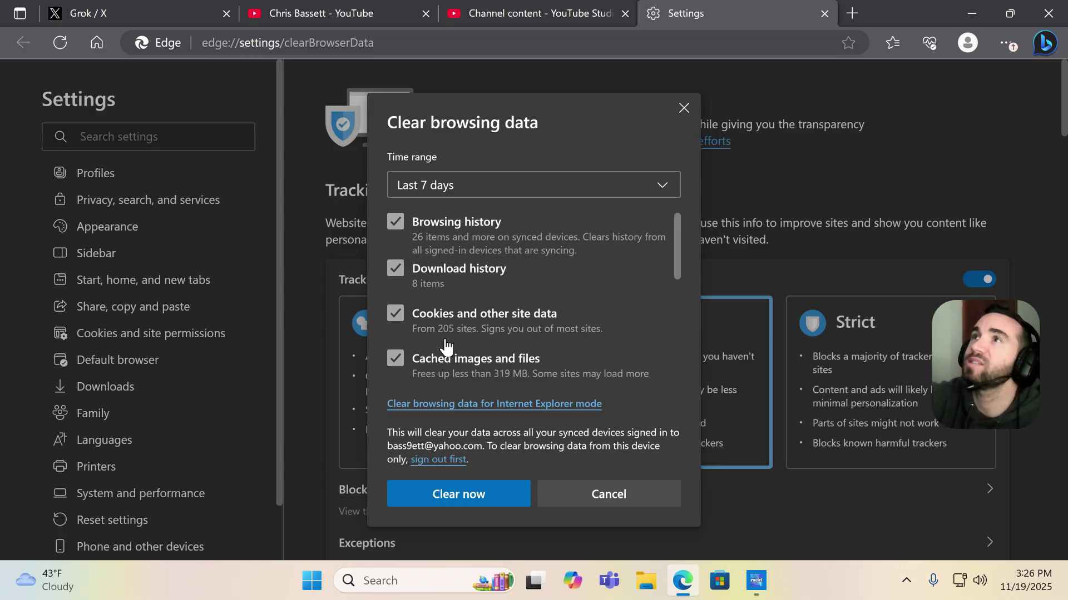
scroll(590, 257, "down", 1)
scroll(587, 257, "down", 3)
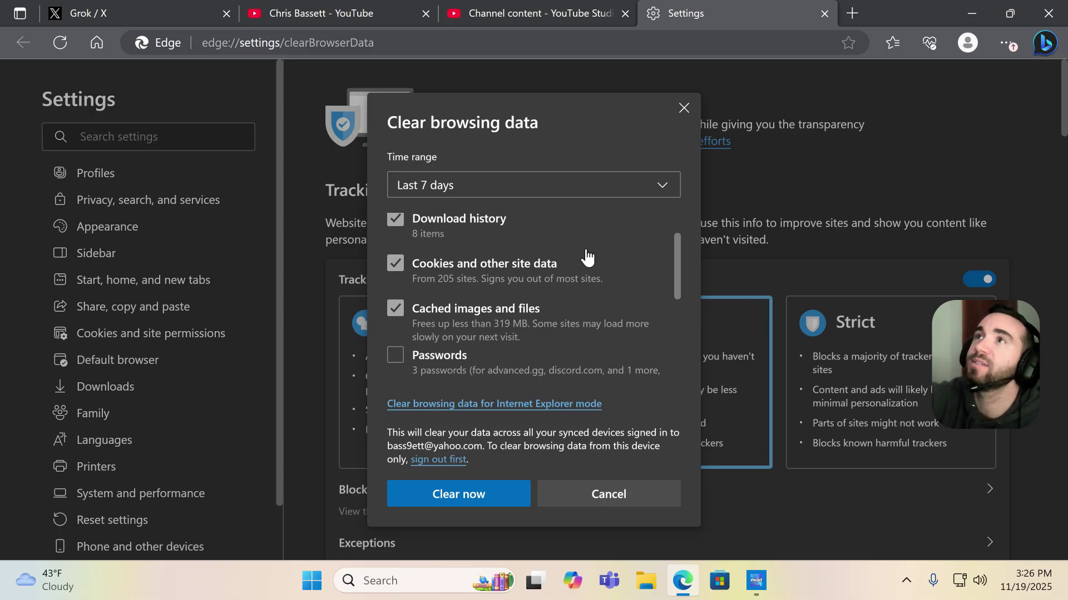
scroll(506, 270, "down", 2)
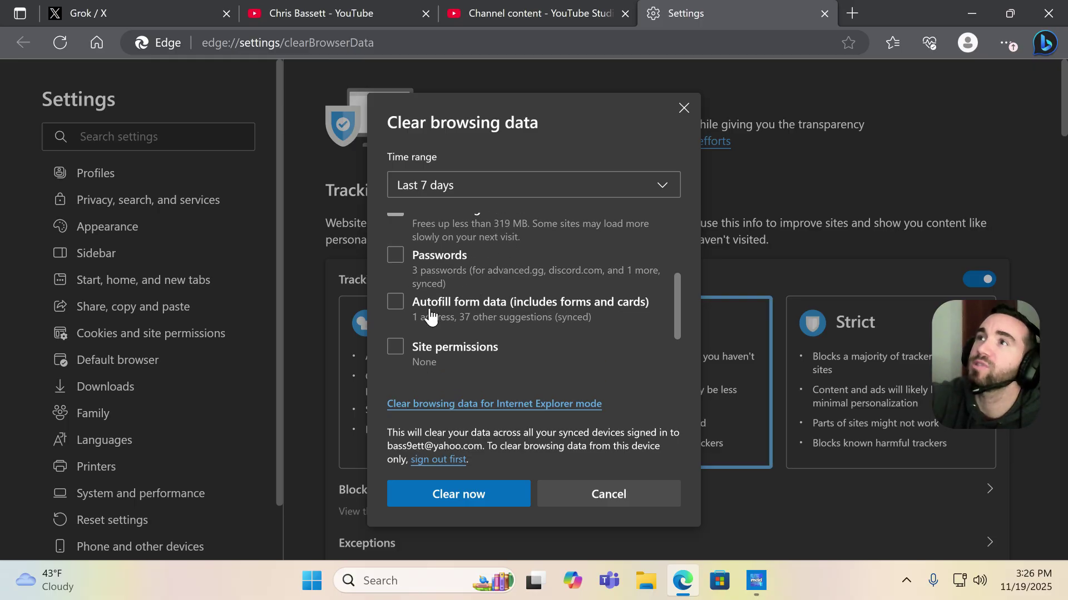
scroll(519, 317, "up", 5)
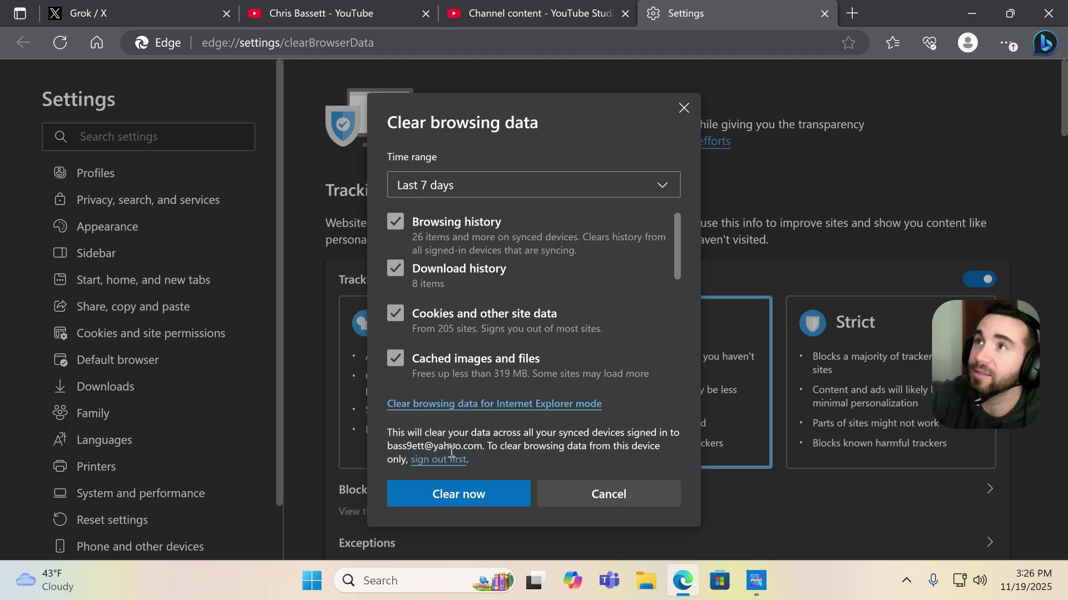
left_click(454, 501)
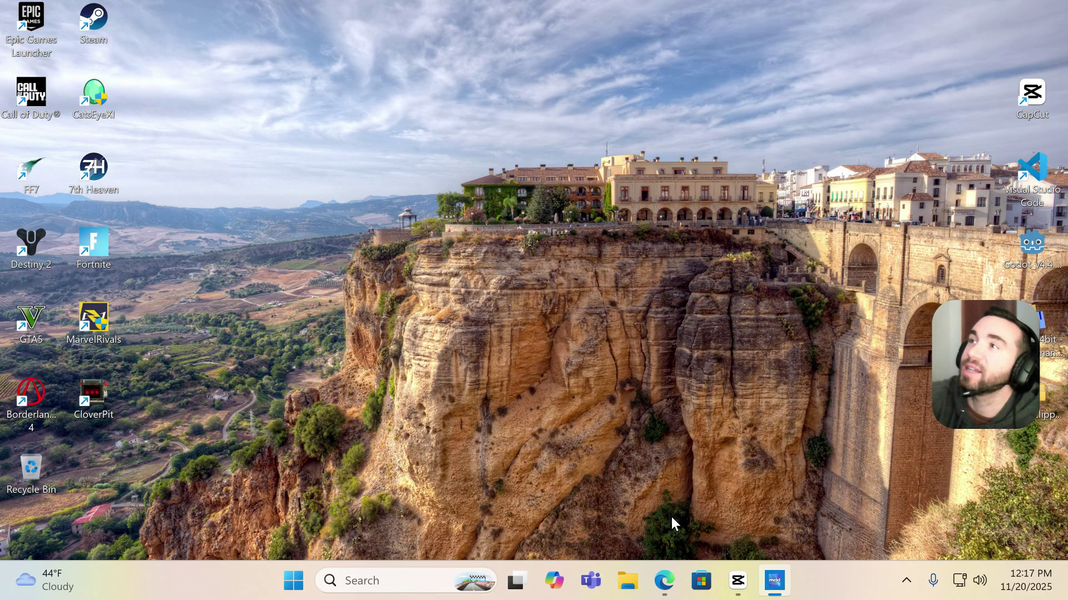
Open Microsoft Edge, download and install its available update, and restart the browser to finish updating.
left_click(665, 571)
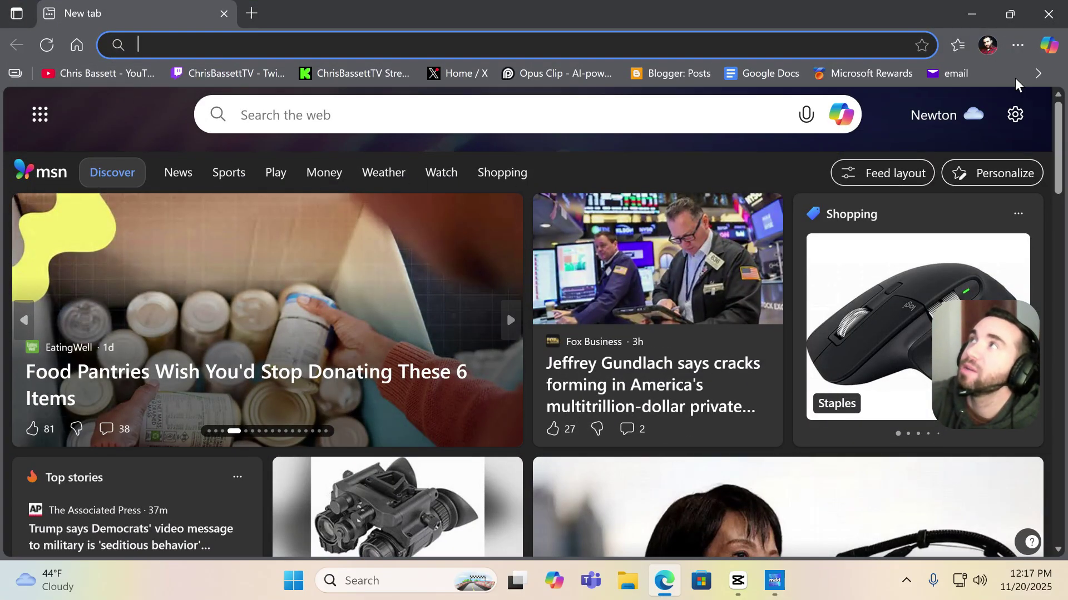
left_click(1018, 47)
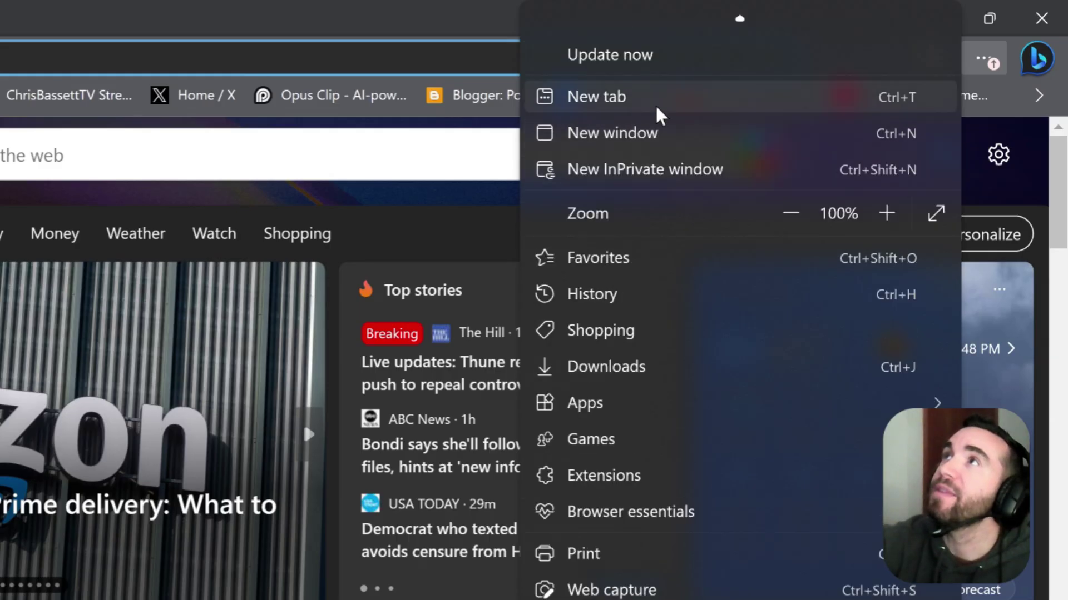
left_click(624, 53)
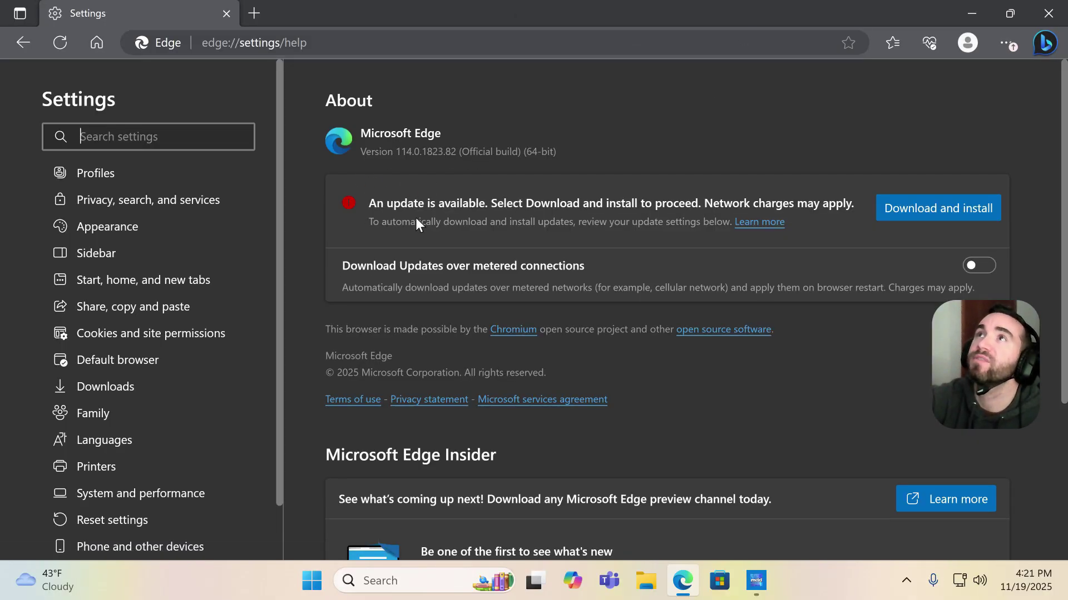
left_click(914, 217)
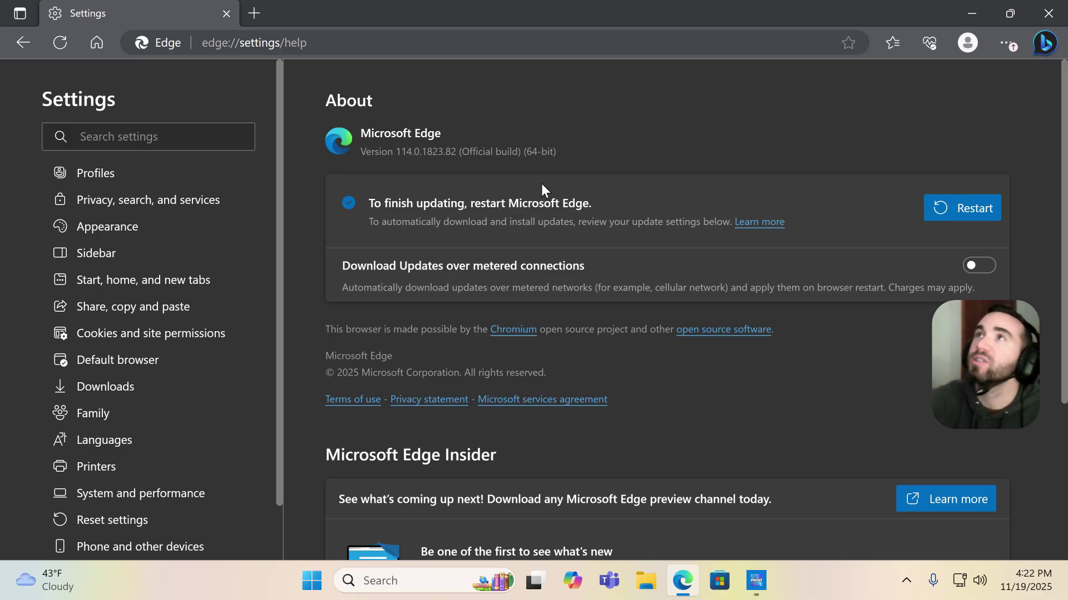
left_click(968, 211)
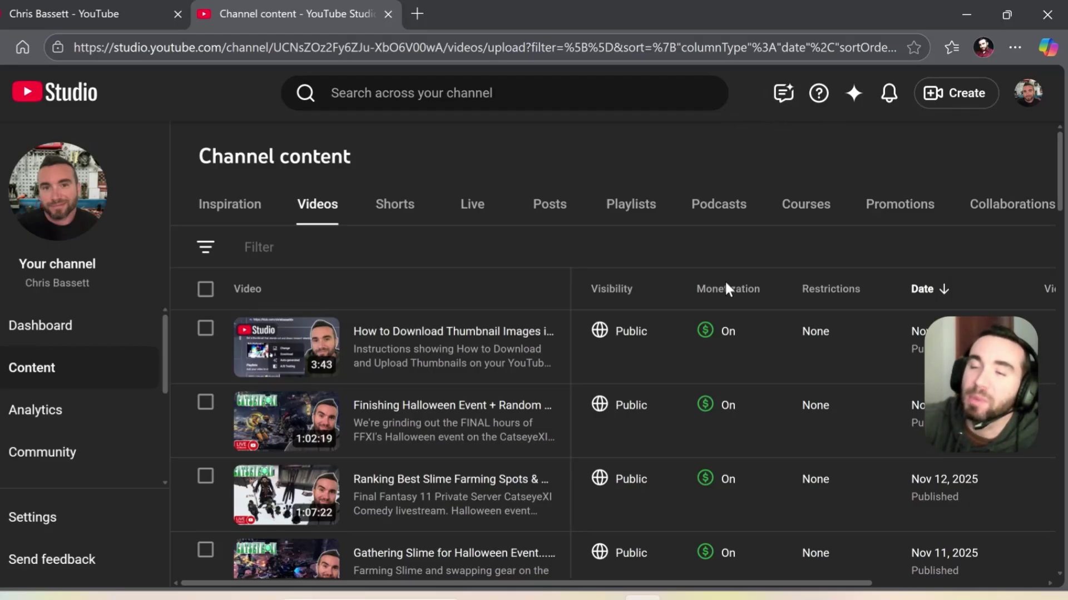
Download the 57:38 unlisted Tiny Tina's Wonderlands Playthrough #8 video from the channel's video list.
mouse_move(719, 341)
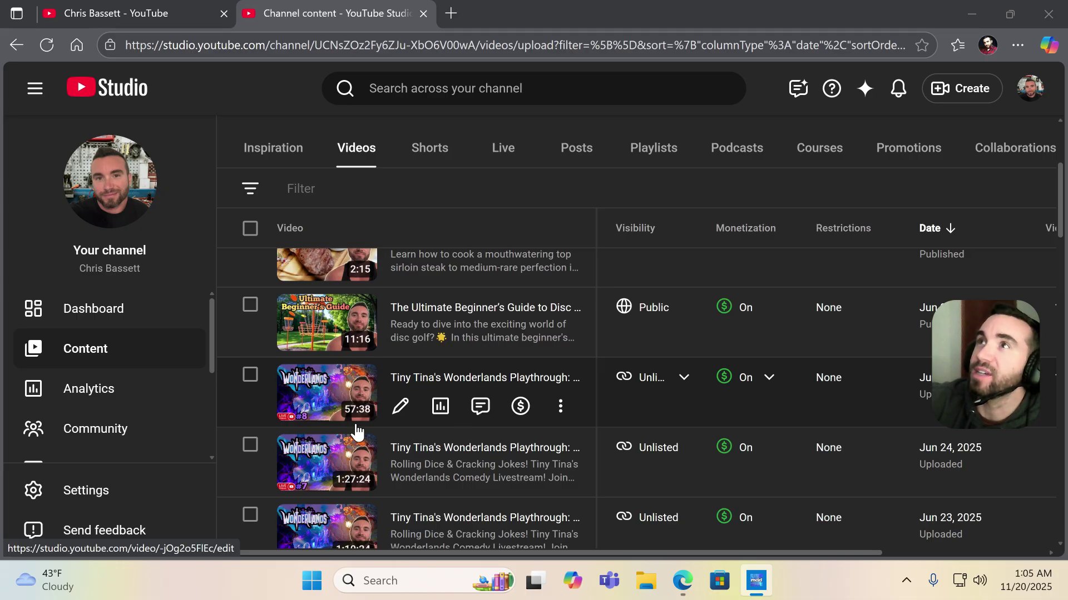
left_click(560, 409)
left_click(480, 359)
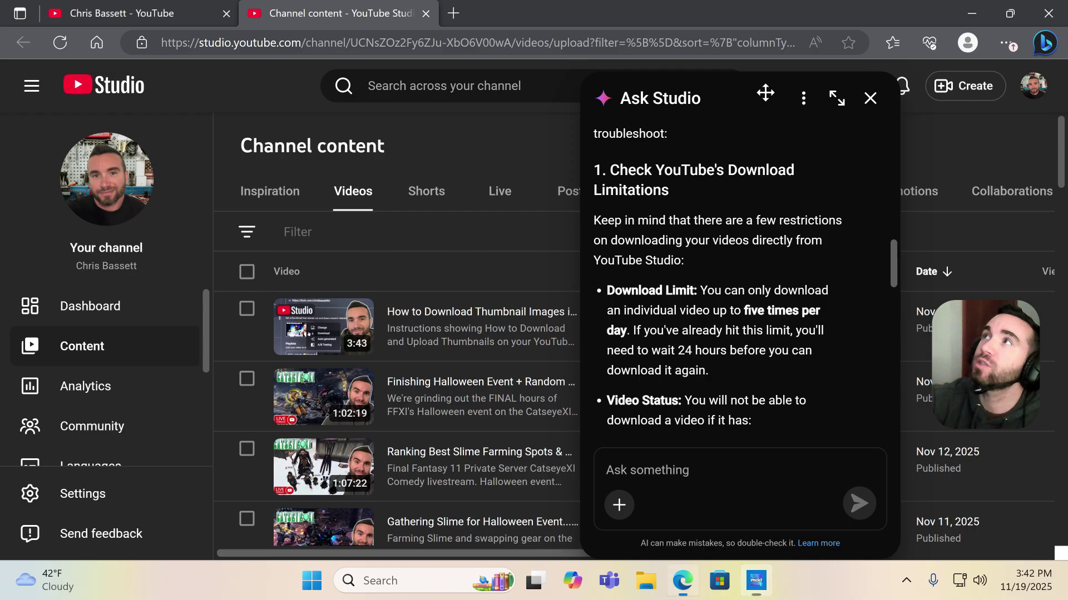
Read the Ask Studio answer covering YouTube's download limitations, network connection troubleshooting and the alternative download method.
left_click_drag(765, 90, 663, 92)
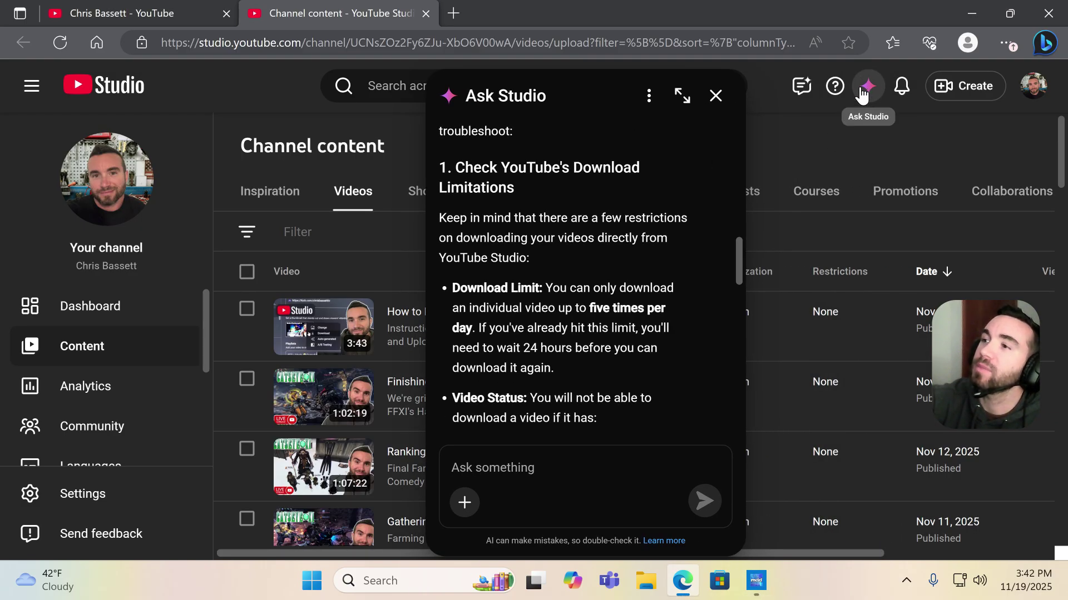
left_click_drag(572, 76, 715, 81)
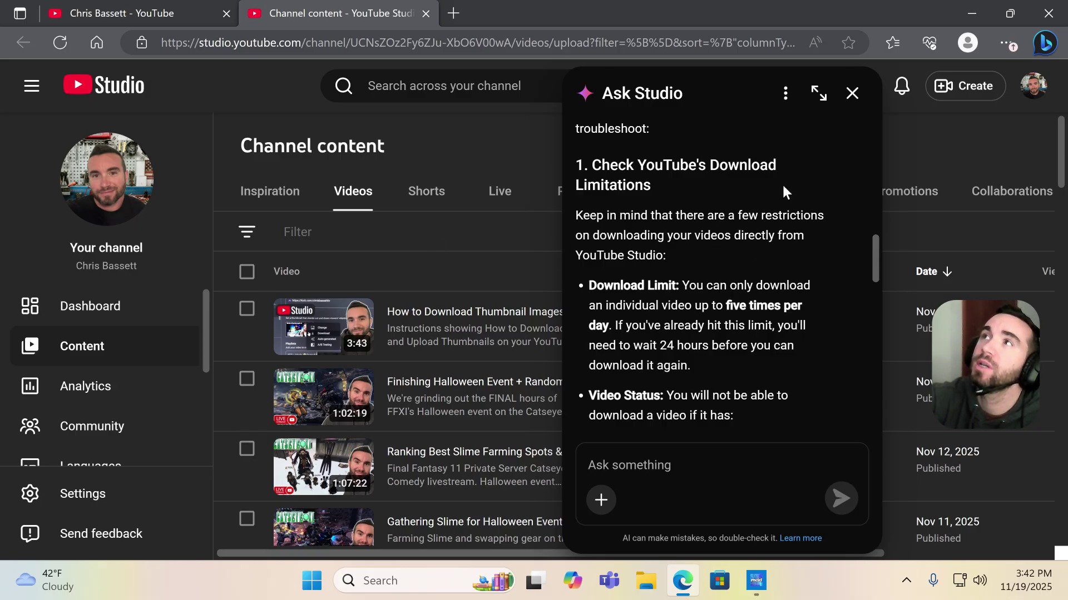
scroll(782, 185, "down", 1)
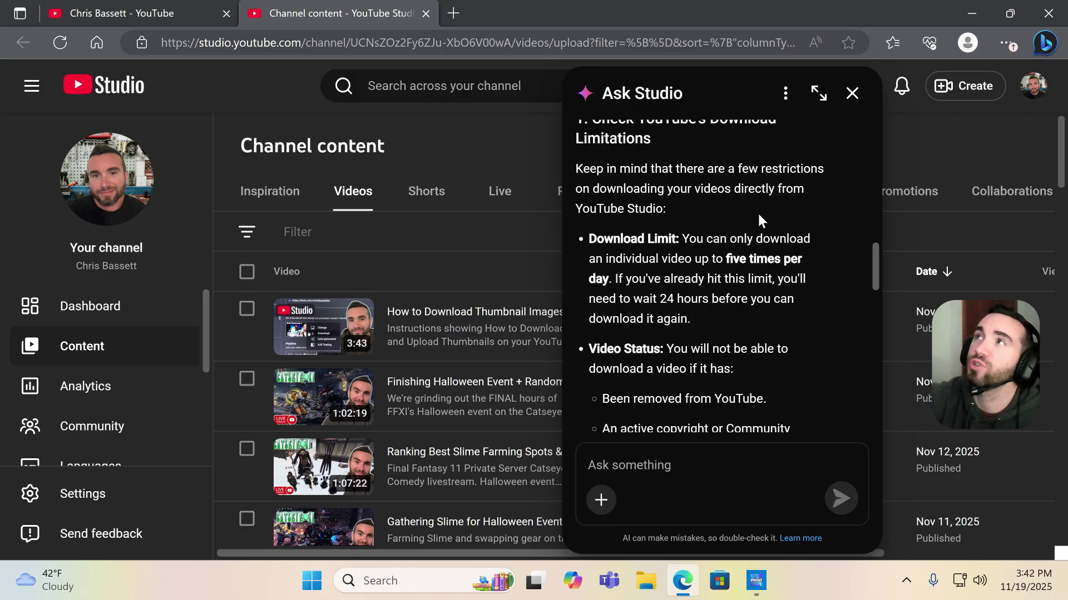
scroll(794, 209, "down", 2)
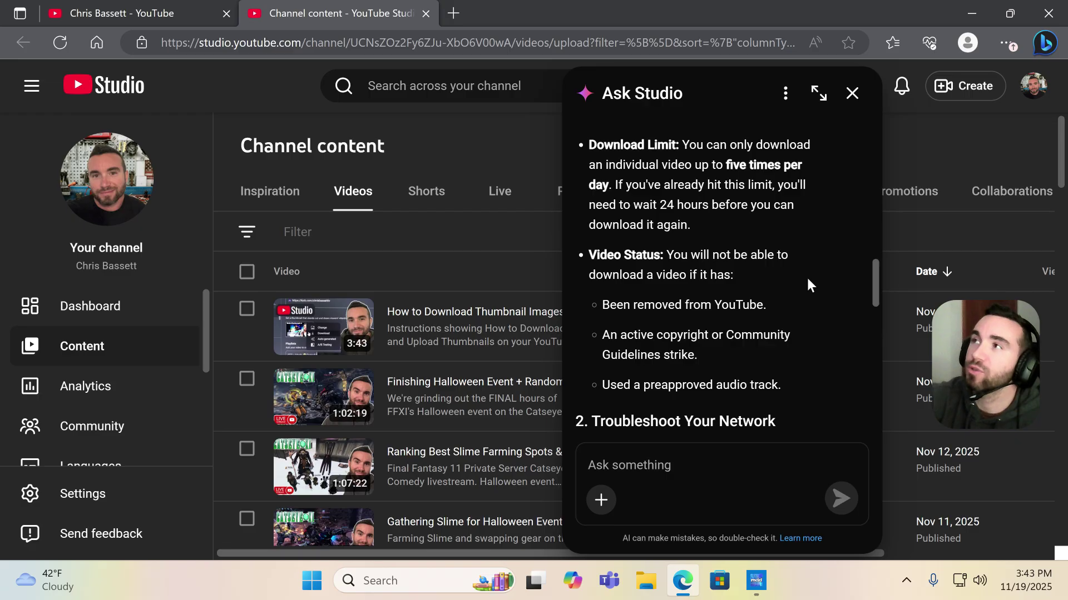
scroll(807, 256, "down", 4)
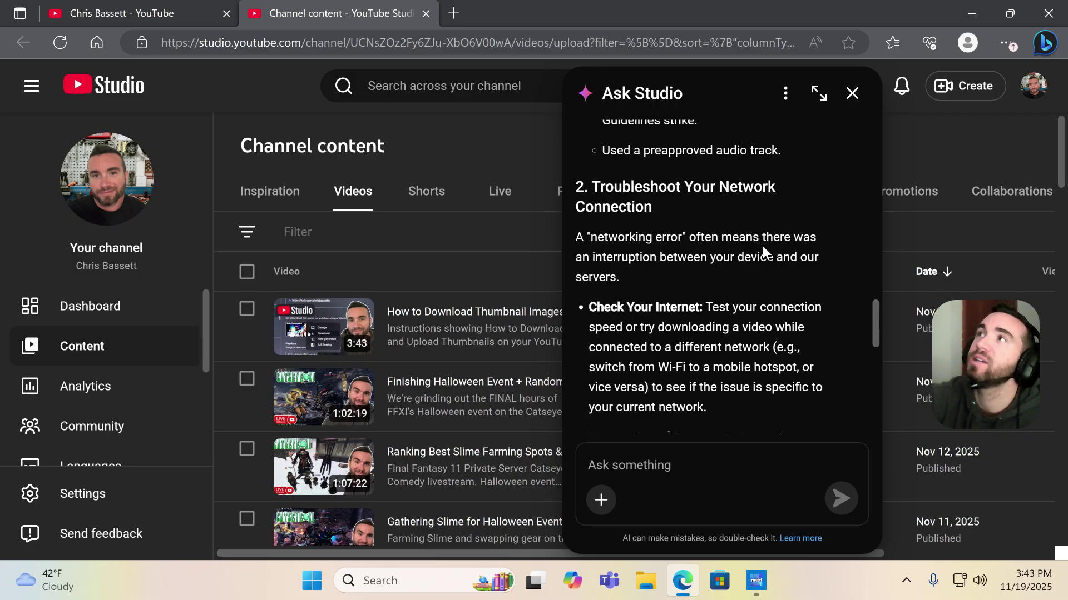
scroll(821, 208, "down", 1)
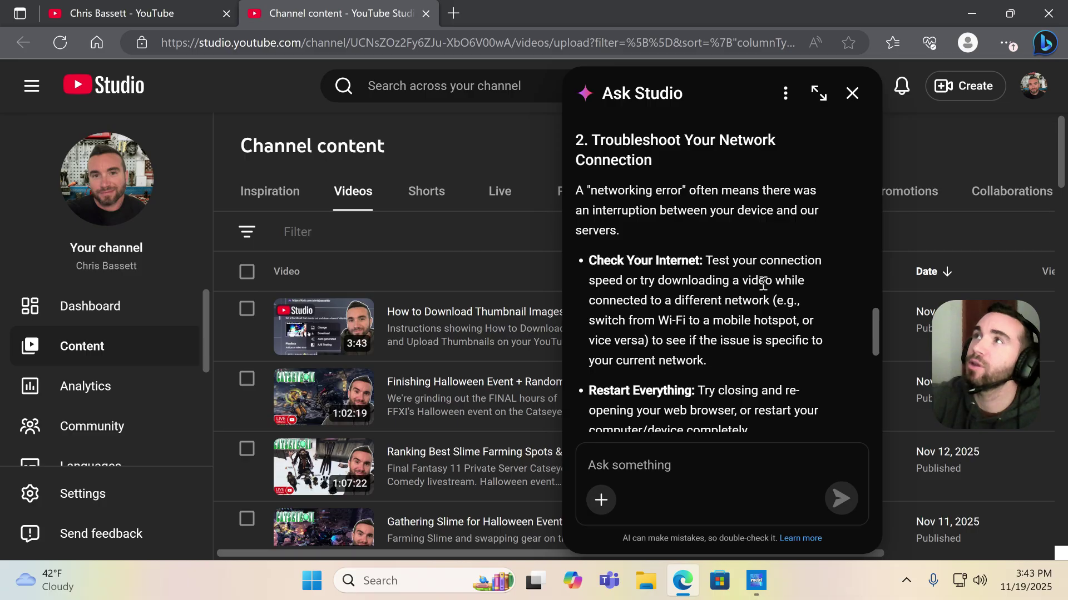
scroll(782, 268, "down", 2)
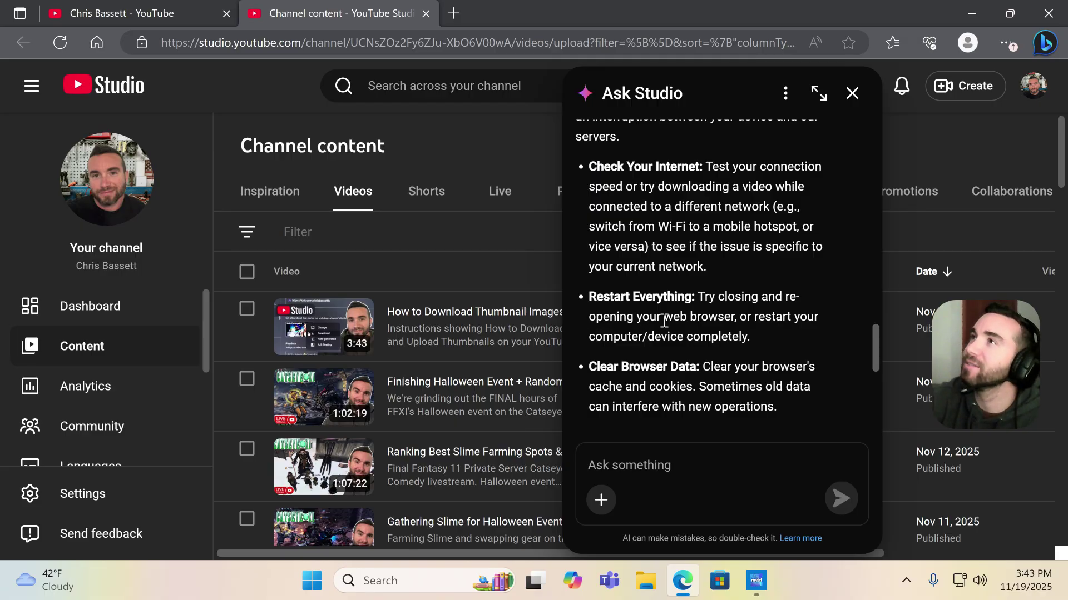
scroll(722, 297, "down", 1)
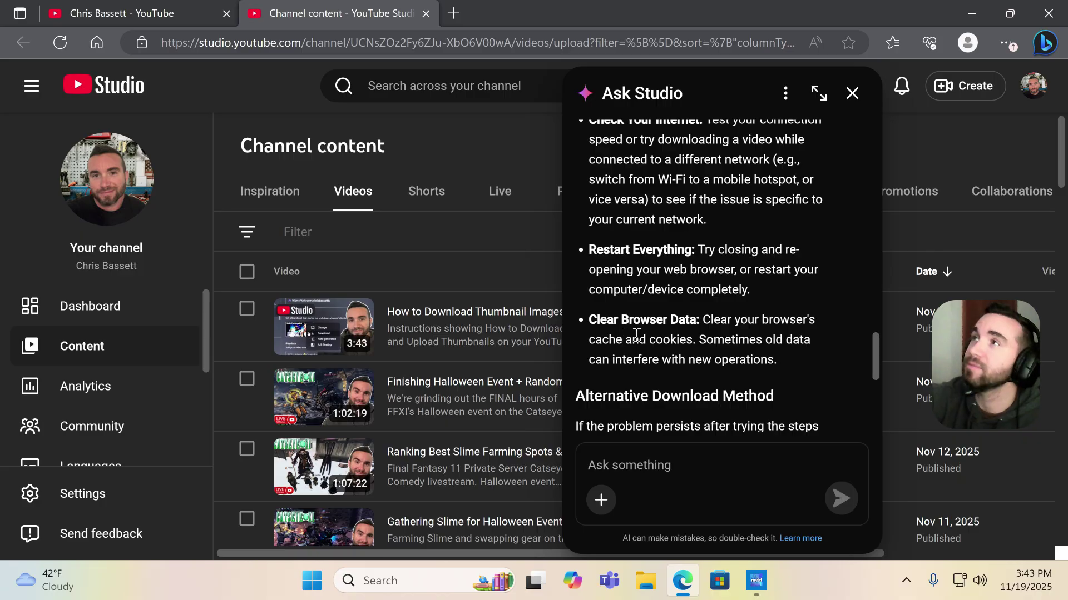
scroll(665, 337, "down", 2)
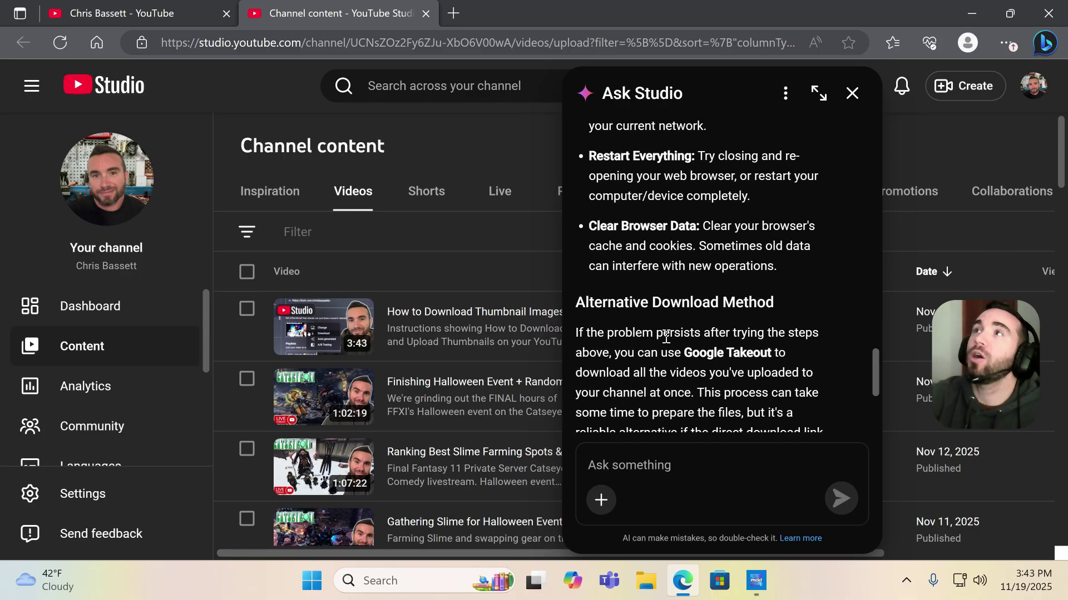
scroll(696, 312, "down", 1)
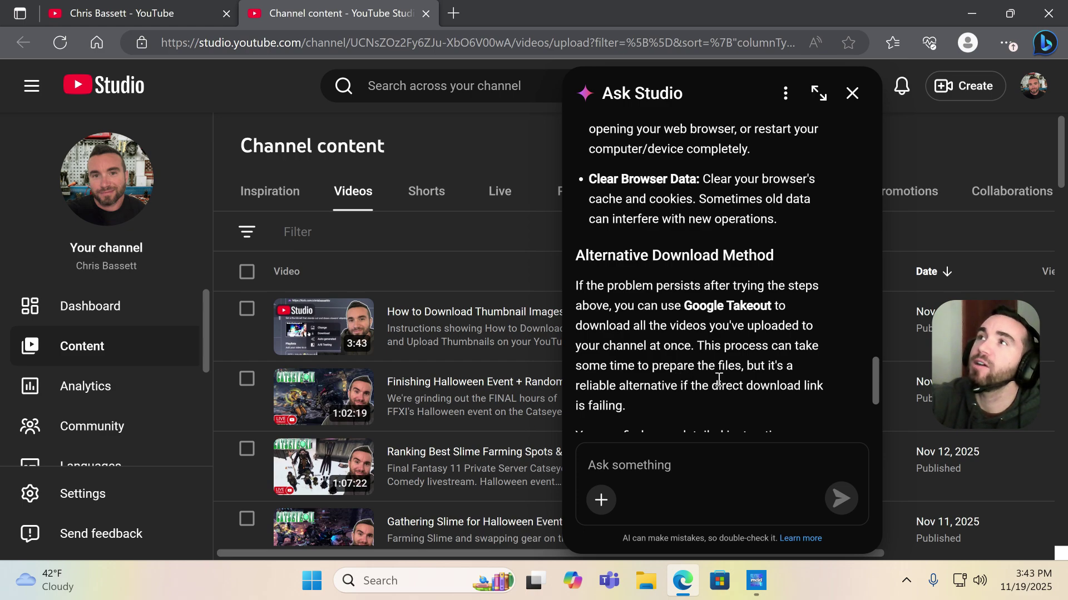
scroll(701, 332, "down", 2)
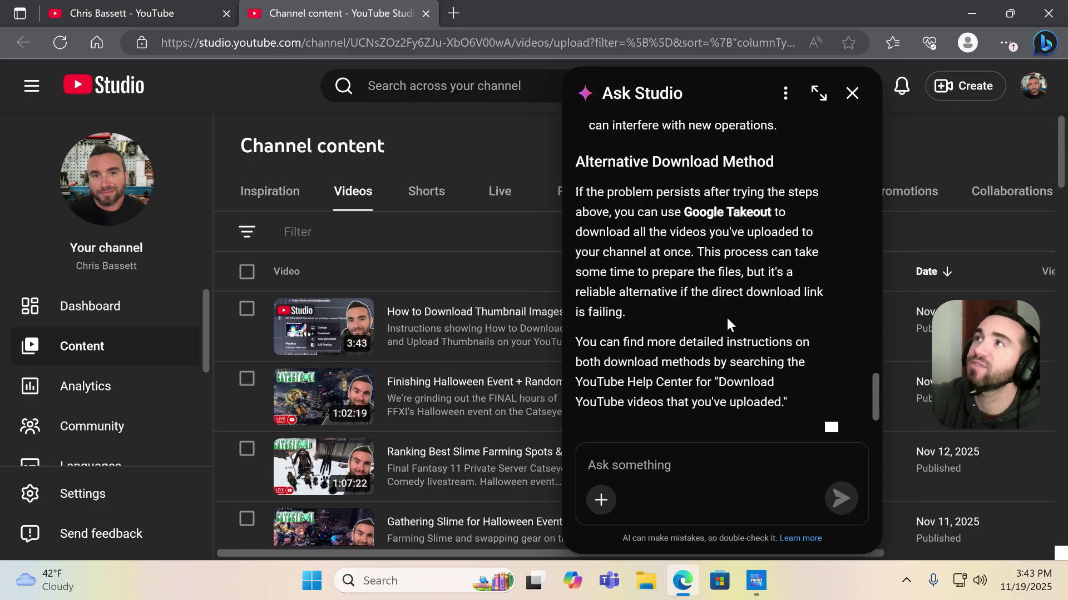
scroll(726, 319, "up", 3)
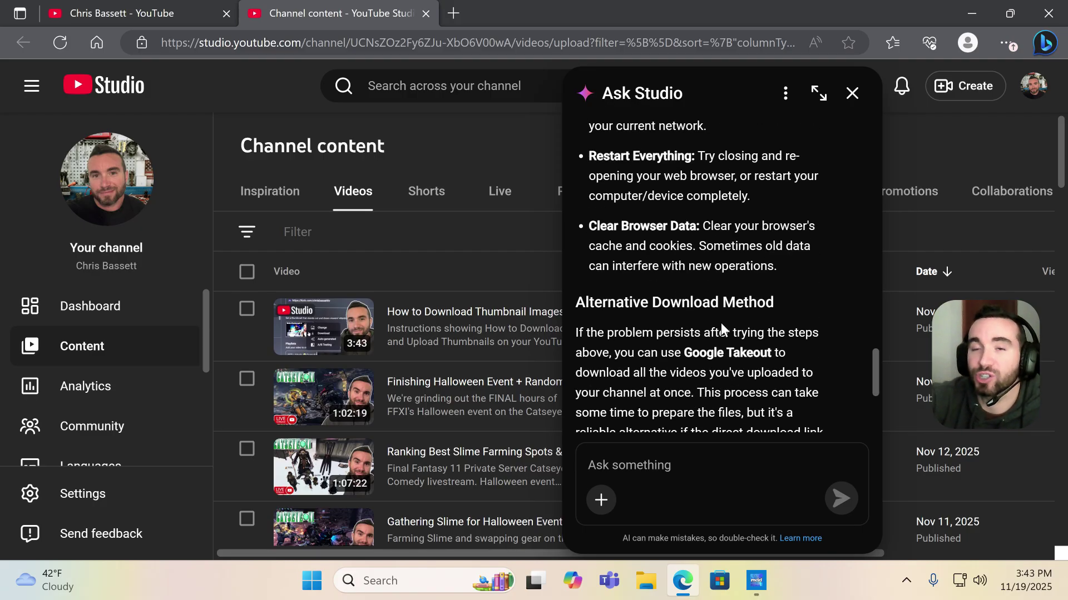